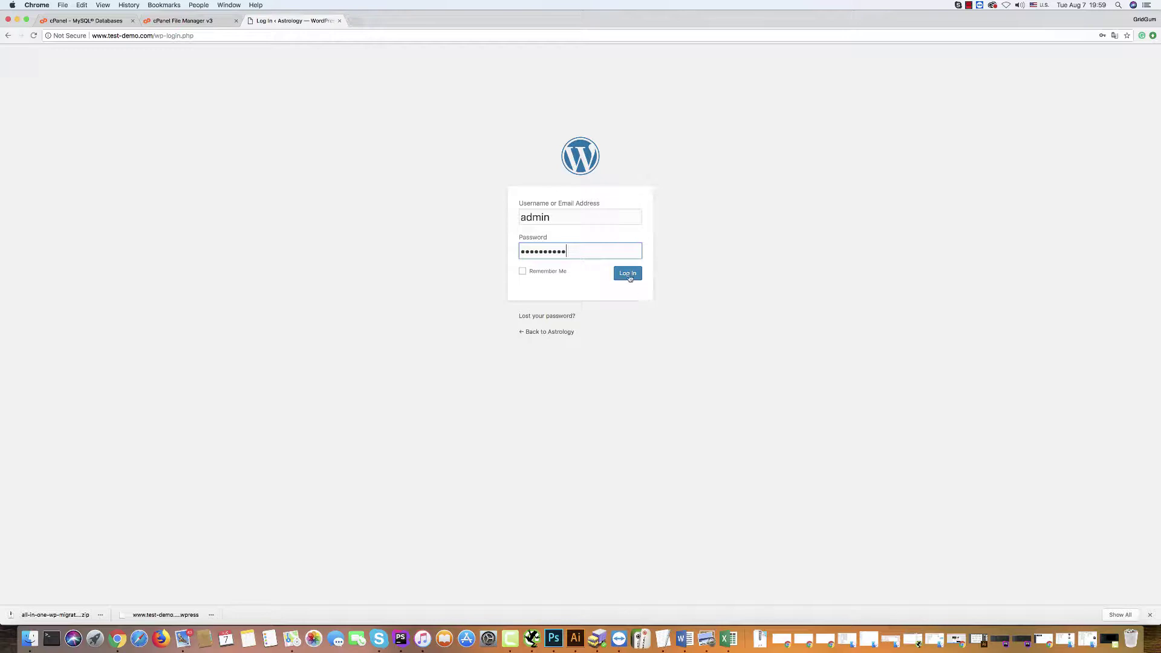
Log in as admin on wp-login.php to load the Astrology site's Dashboard.
click(627, 273)
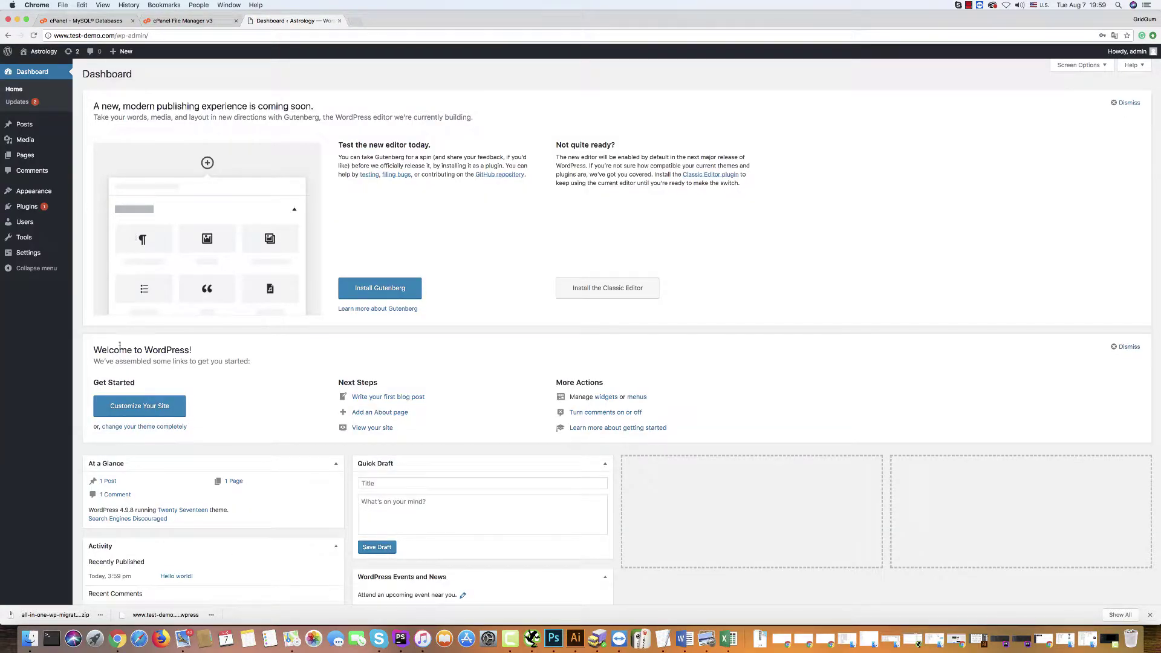
mouse_move(63, 191)
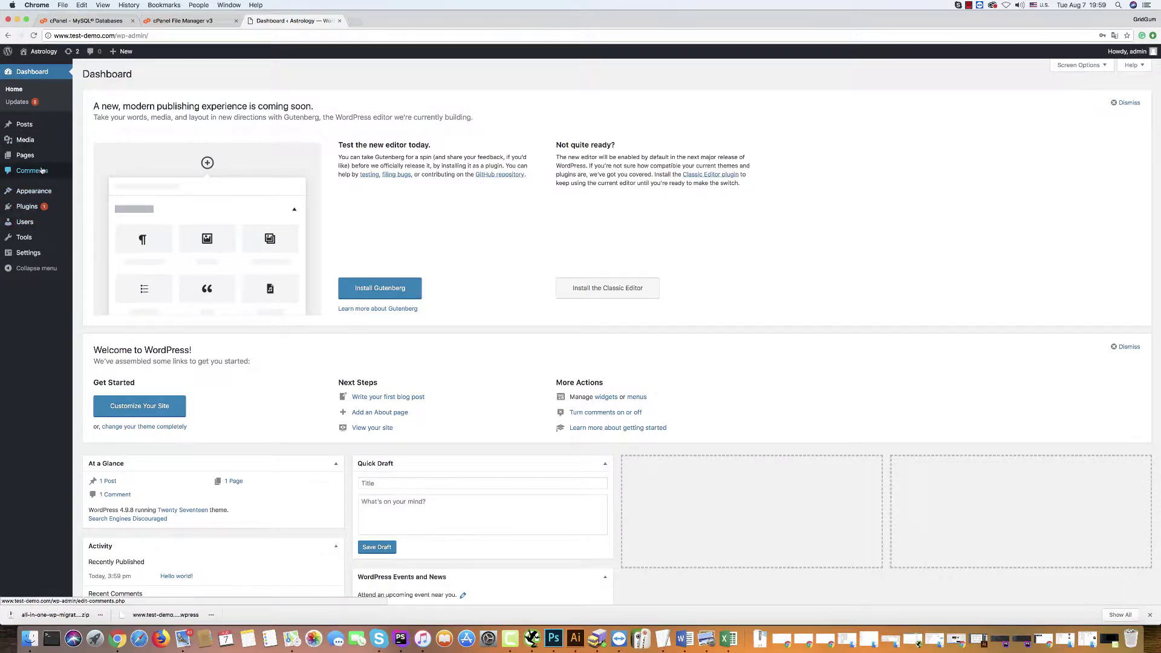
mouse_move(27, 207)
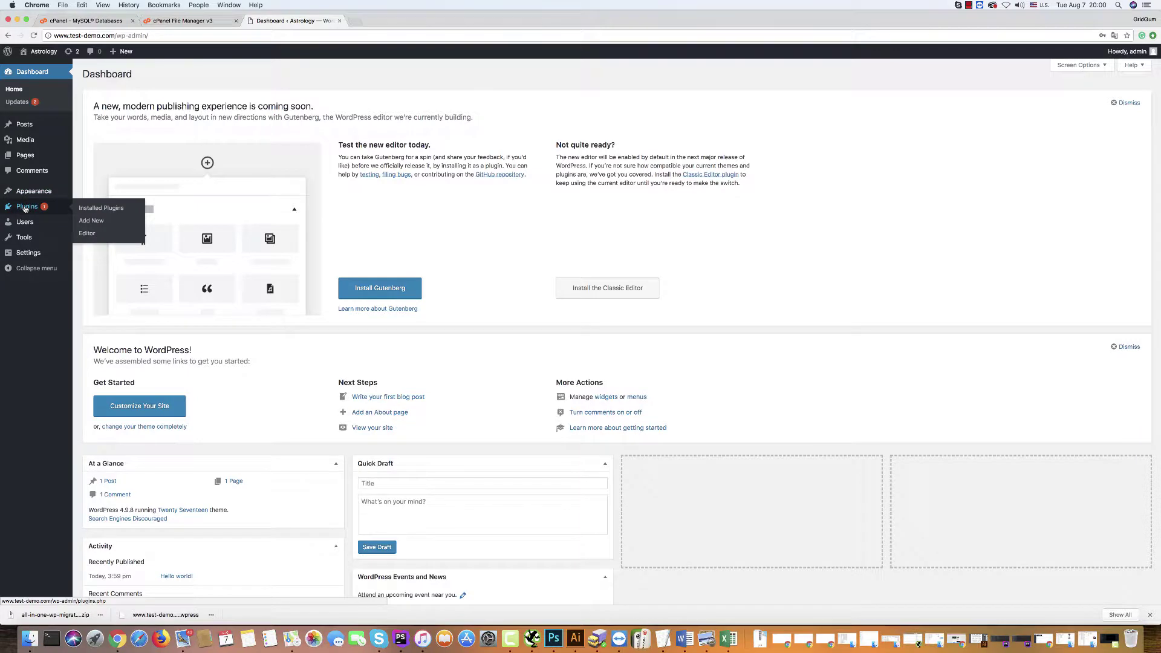
Go to Plugins > Add New and bring up the Upload Plugin file chooser.
click(25, 207)
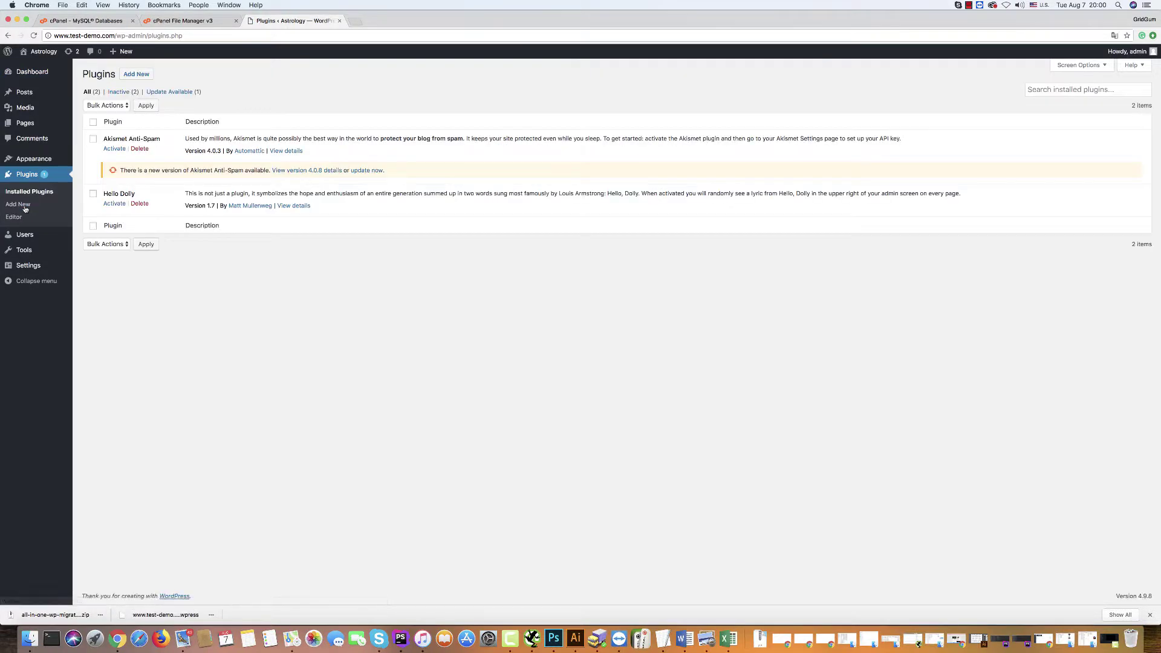
click(135, 74)
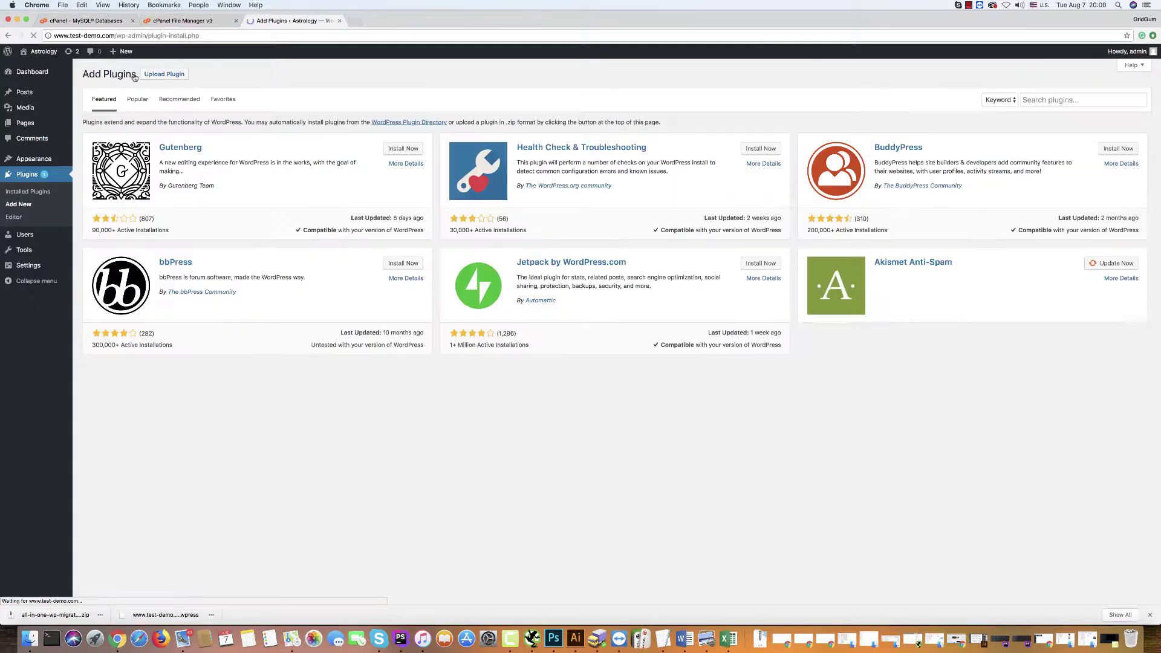
click(163, 76)
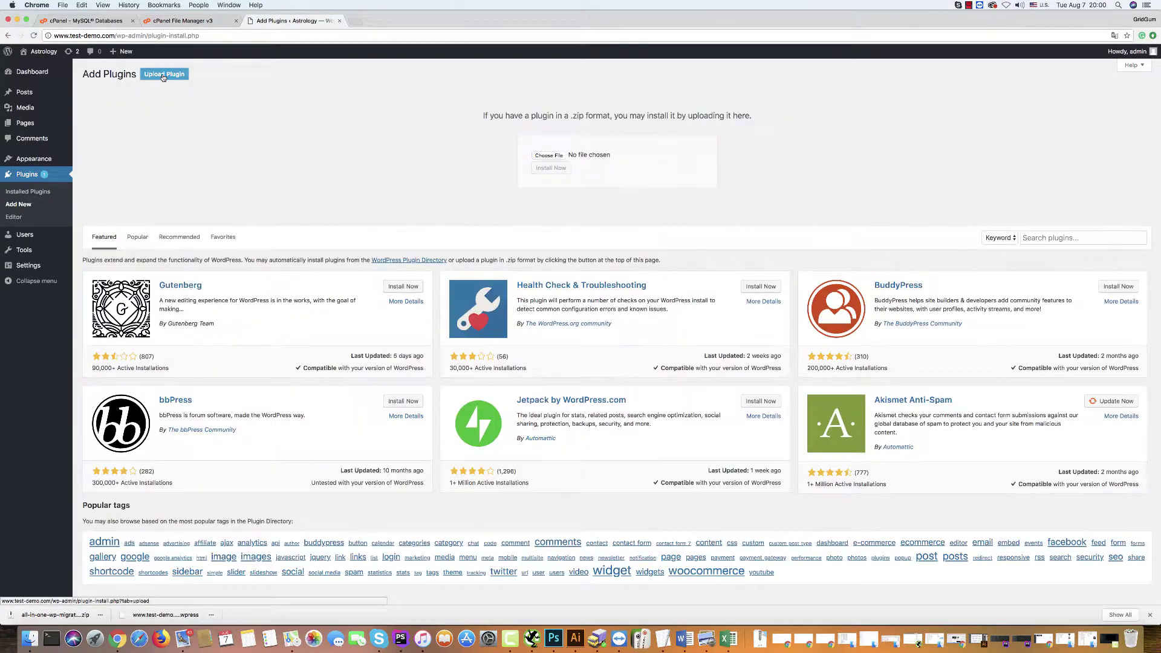
click(551, 156)
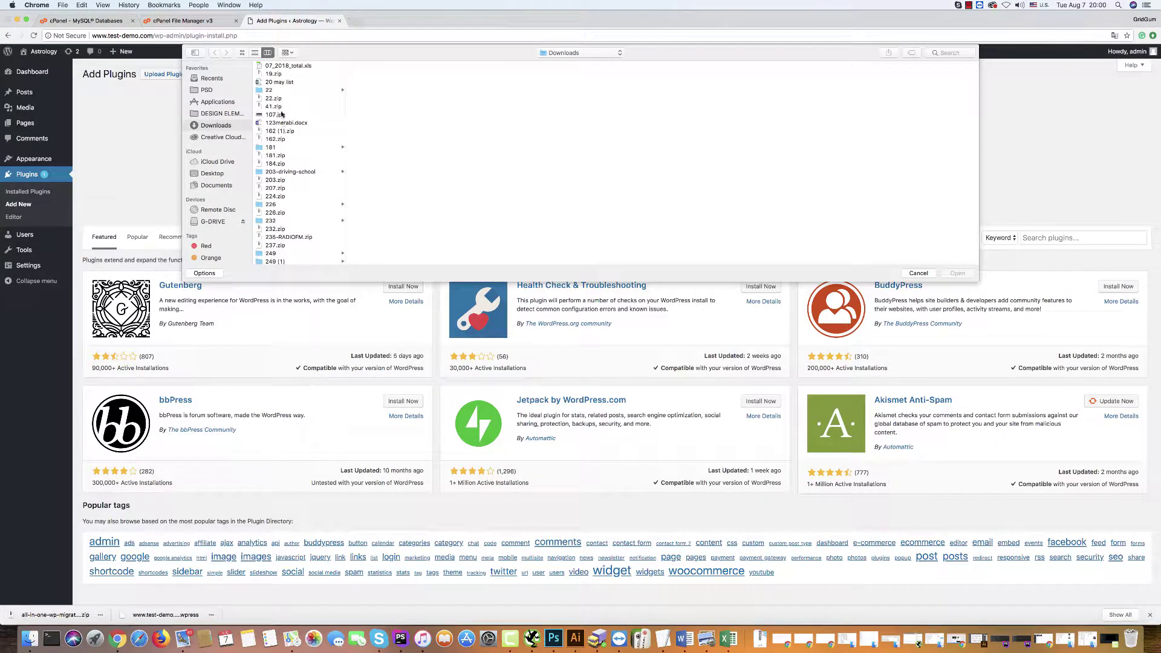
Pick all-in-one-wp-migration.6.73.zip from Astrology-template/Easy installation package/plugin and install it.
scroll(281, 114, up, 3)
click(211, 174)
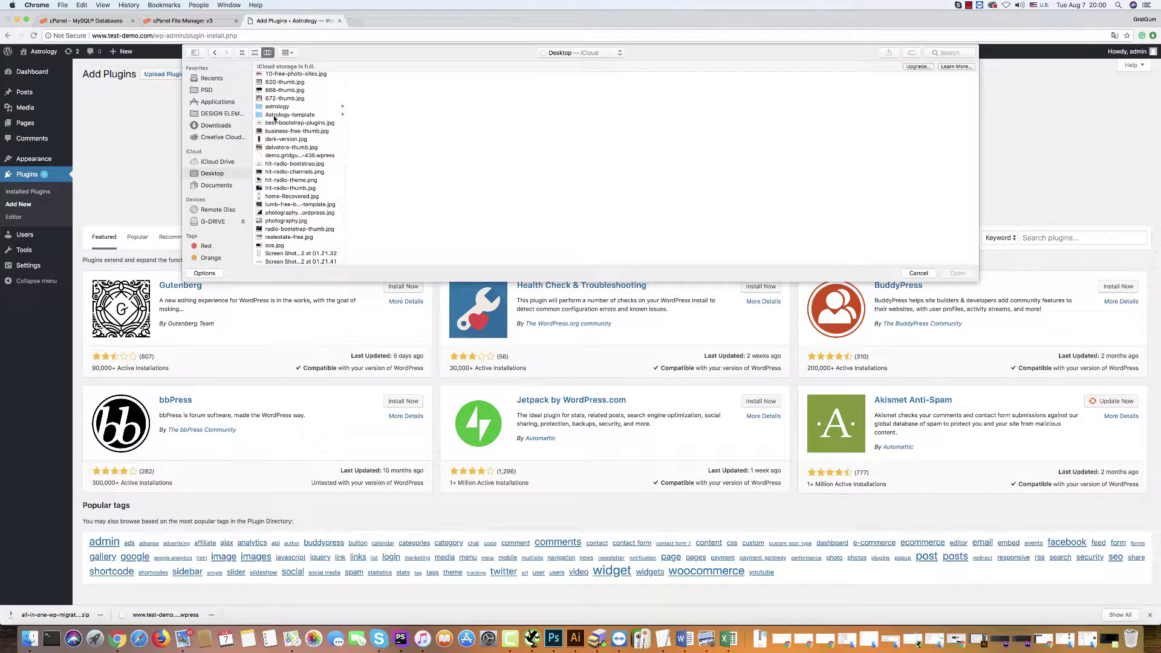
click(284, 115)
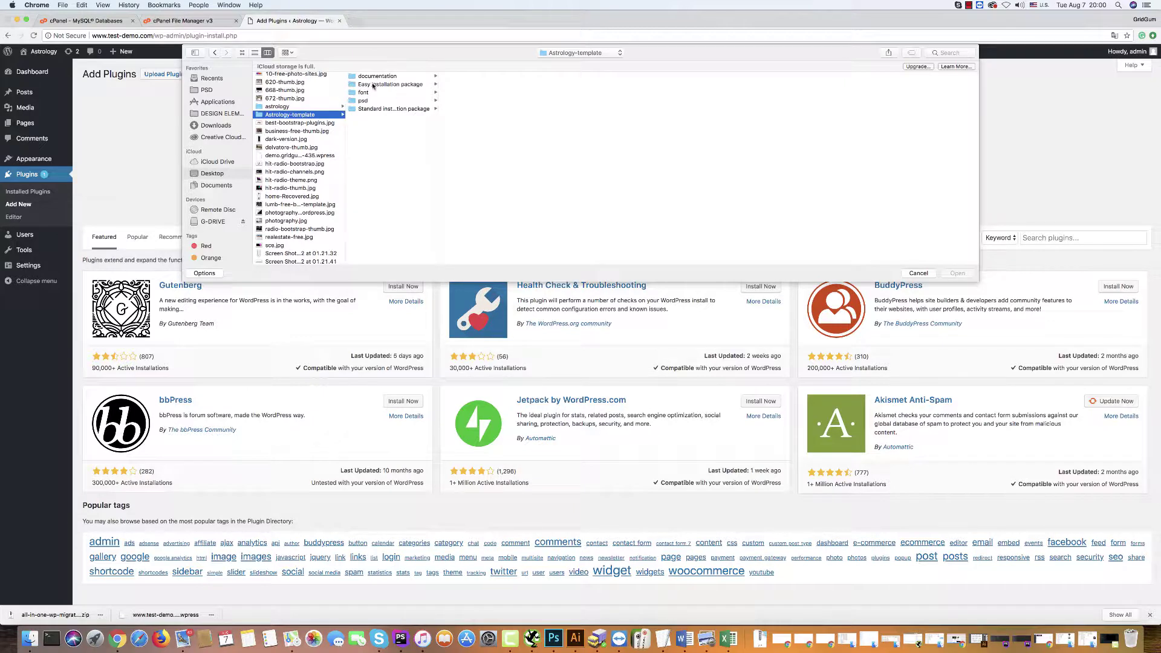
click(375, 85)
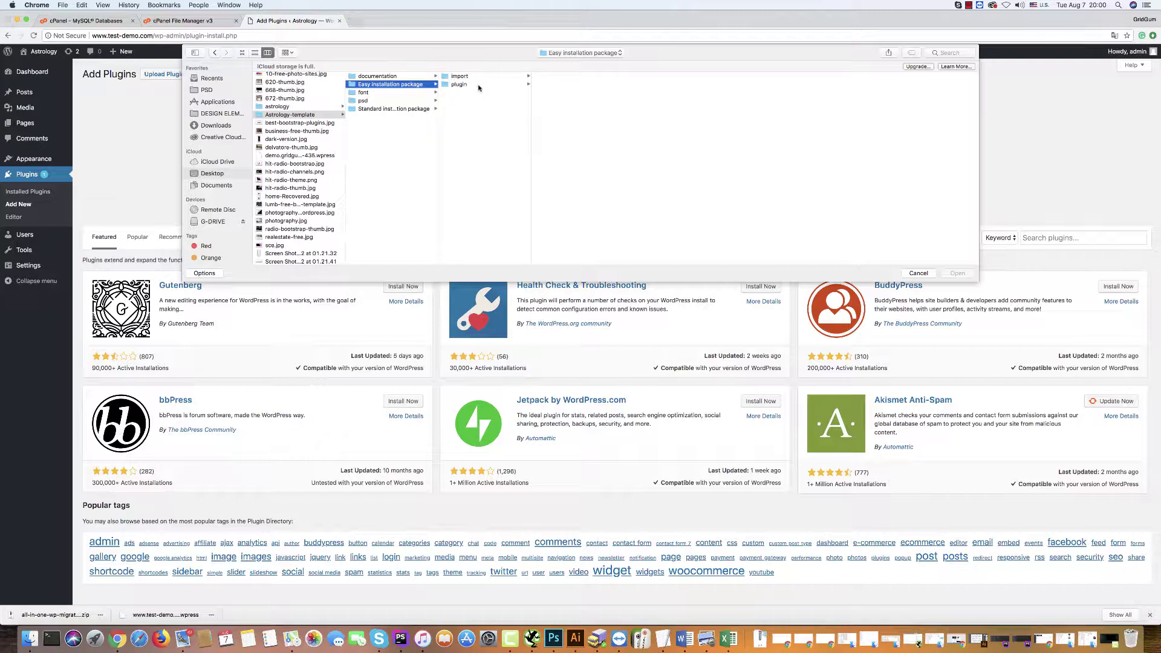
click(455, 77)
click(461, 85)
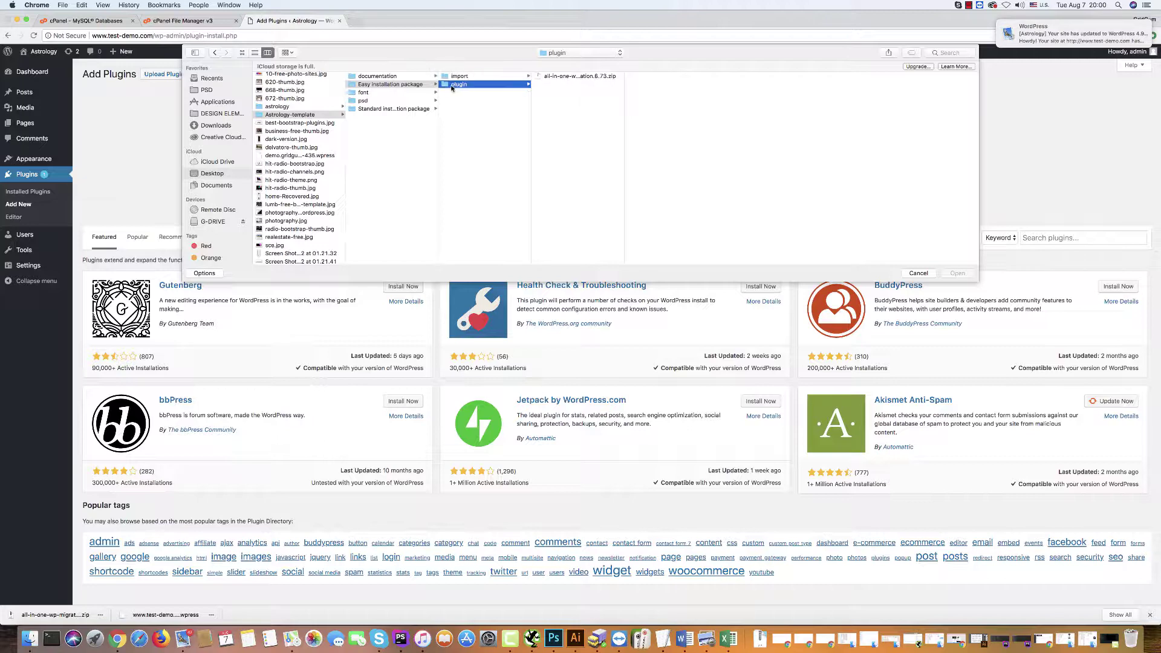
click(553, 77)
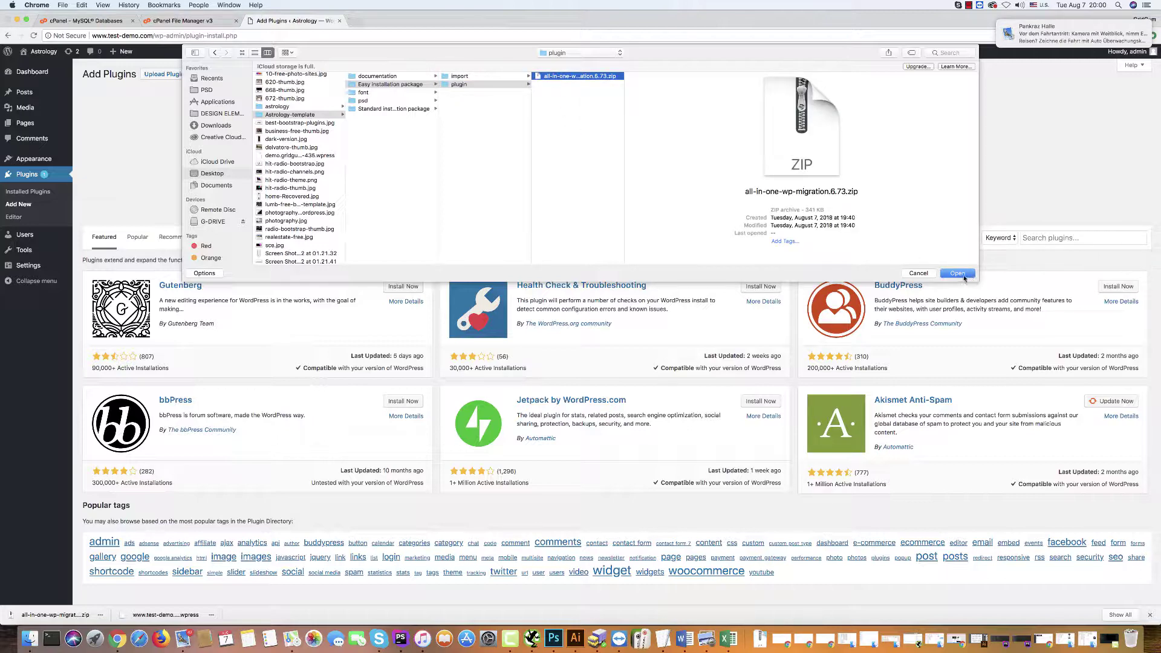
click(960, 275)
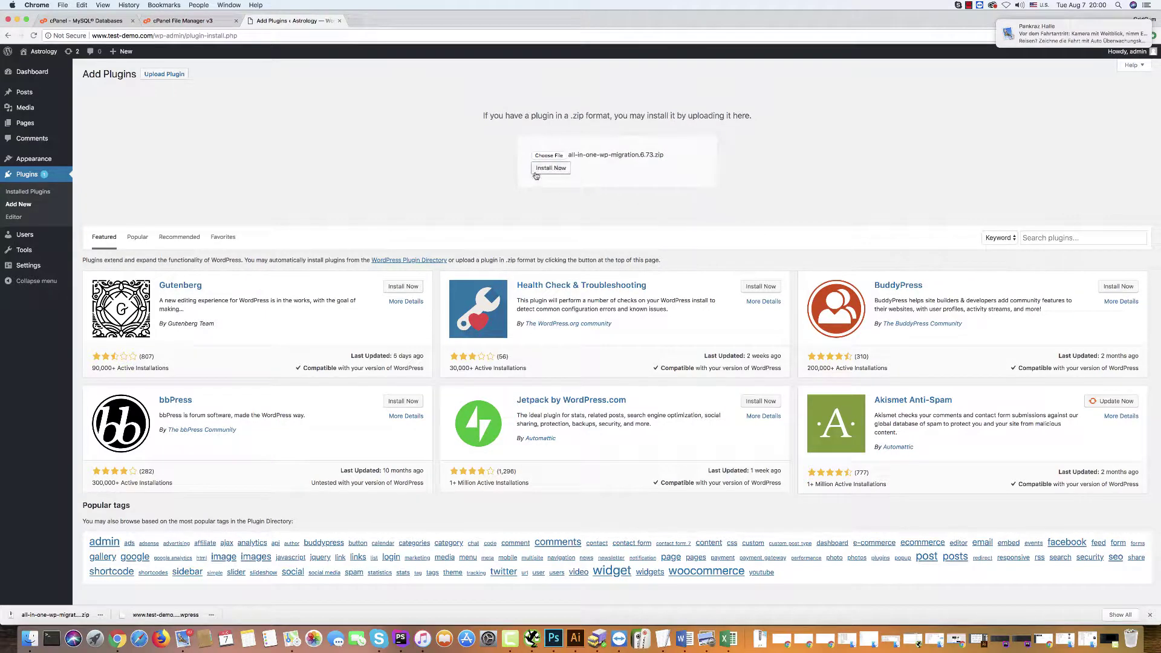
click(541, 169)
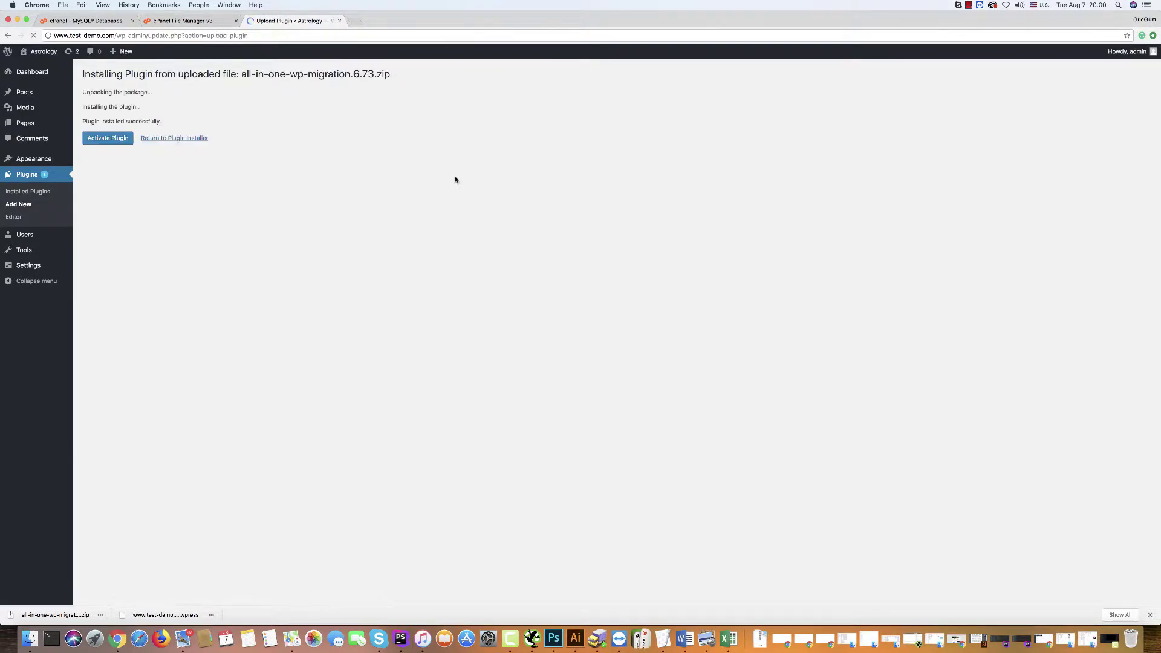
Activate All-in-One WP Migration, update Akismet Anti-Spam to 4.0.8, and reload the Plugins list.
click(106, 140)
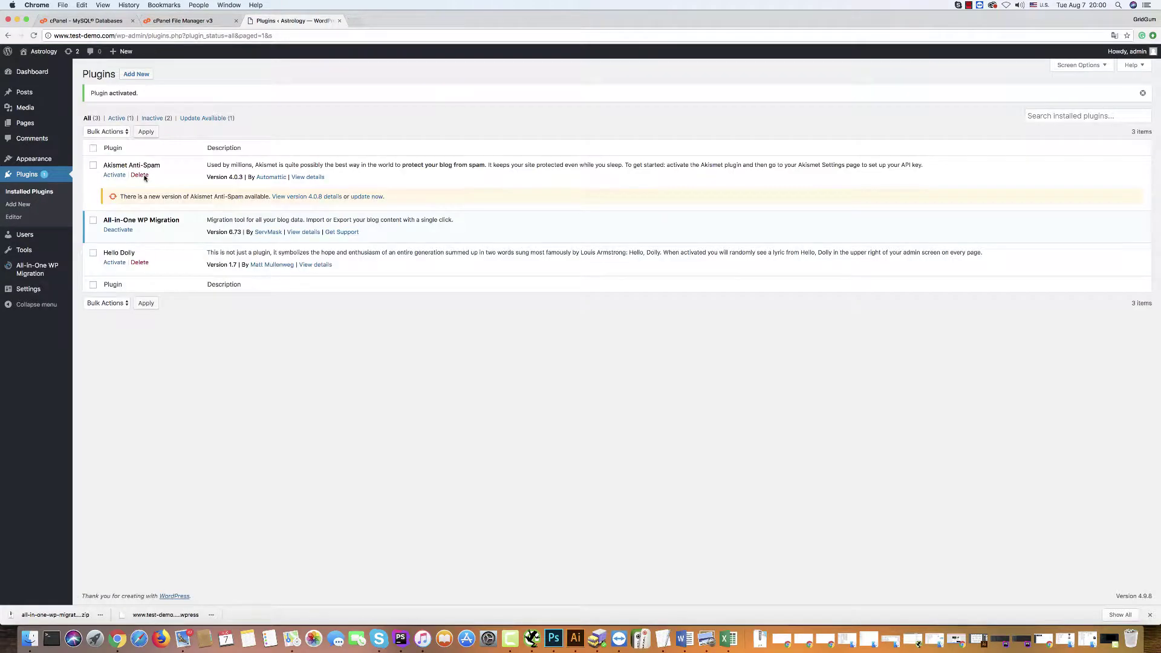
click(366, 197)
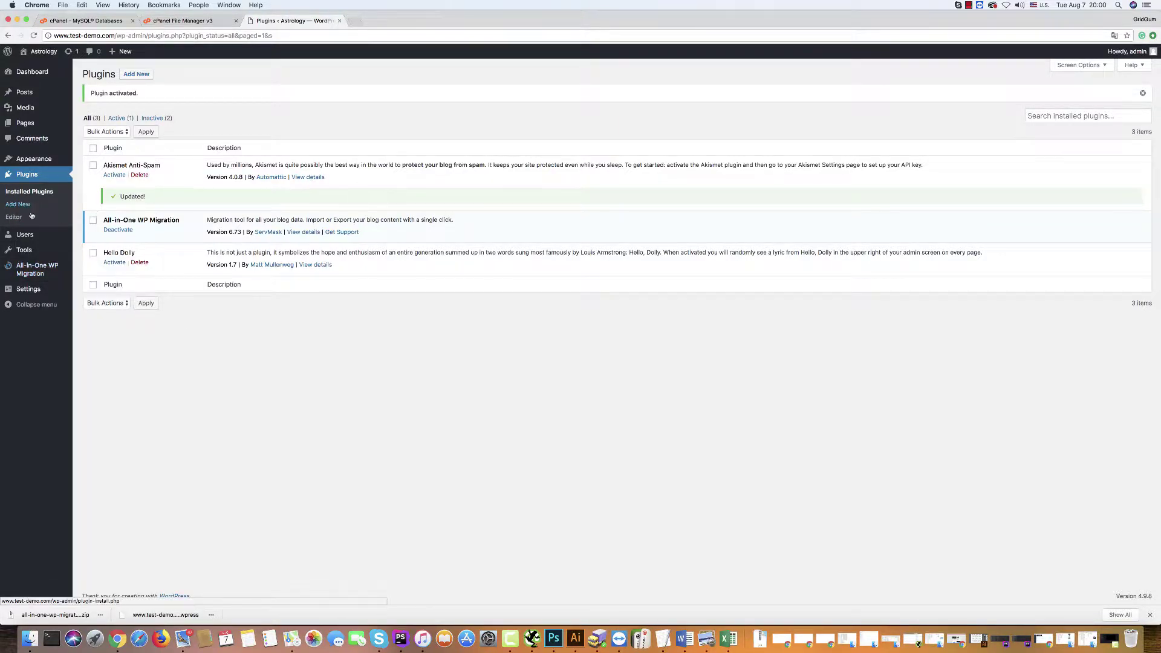
mouse_move(3, 283)
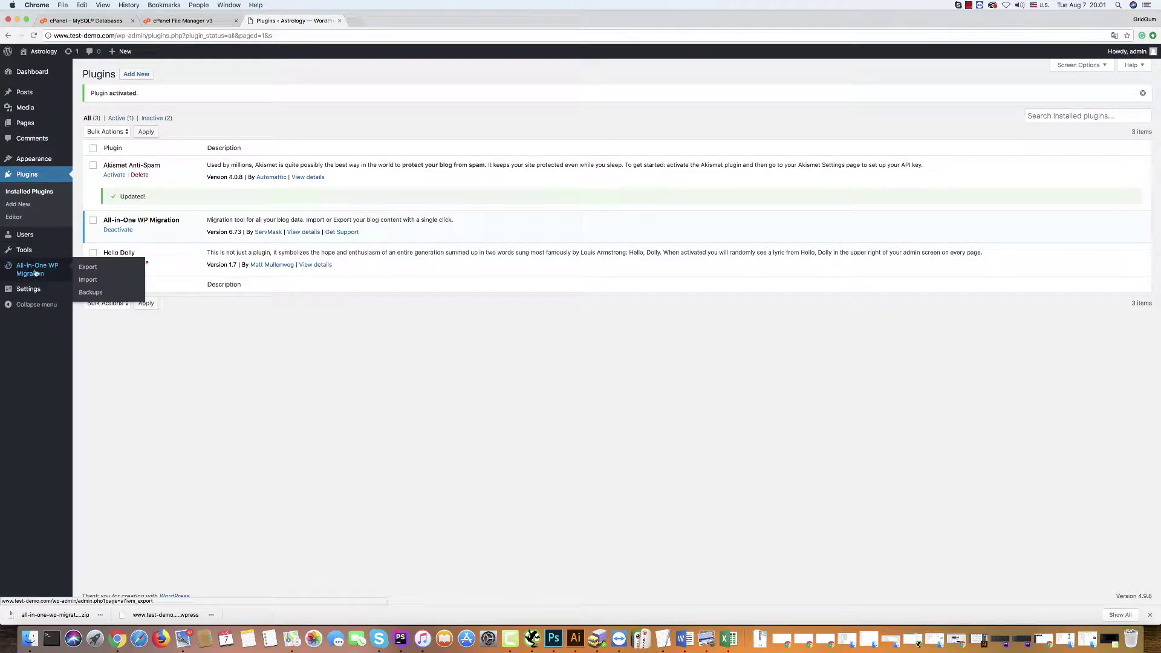
click(34, 35)
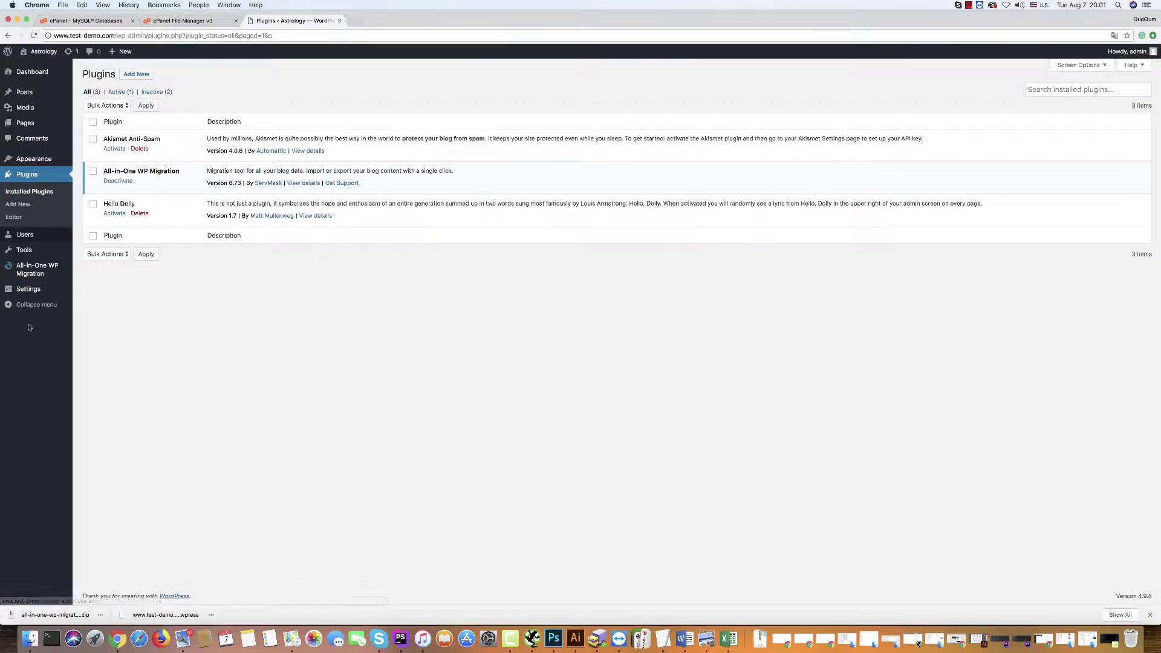
mouse_move(28, 268)
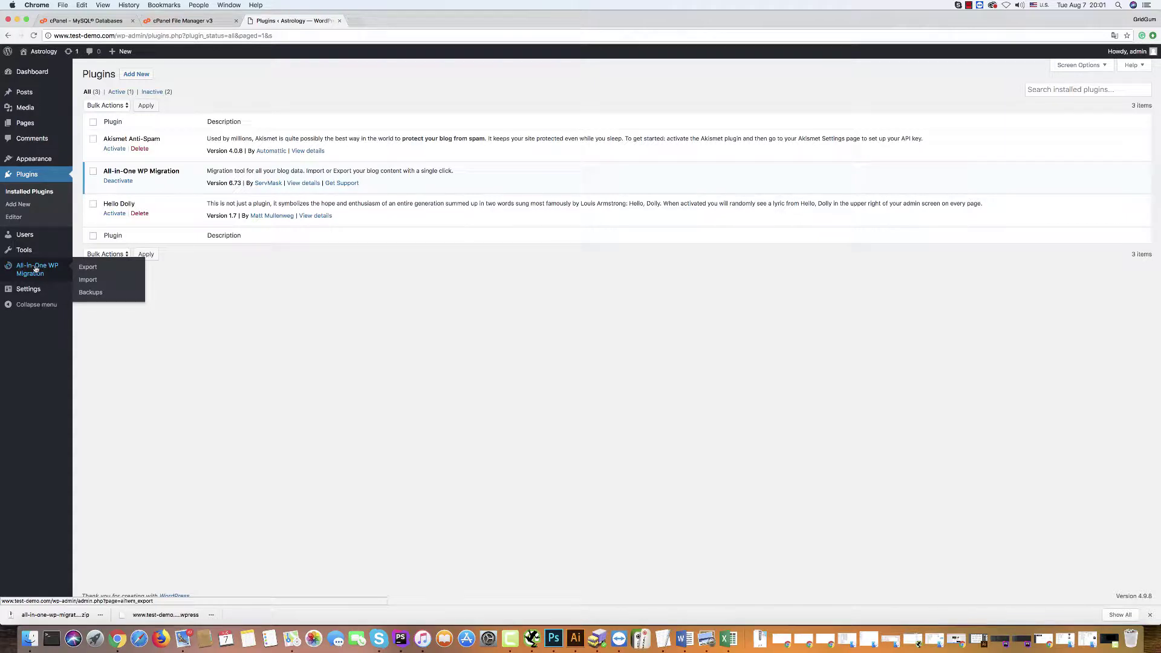
On the All-in-One WP Migration Import page, choose to import from a local File.
click(86, 280)
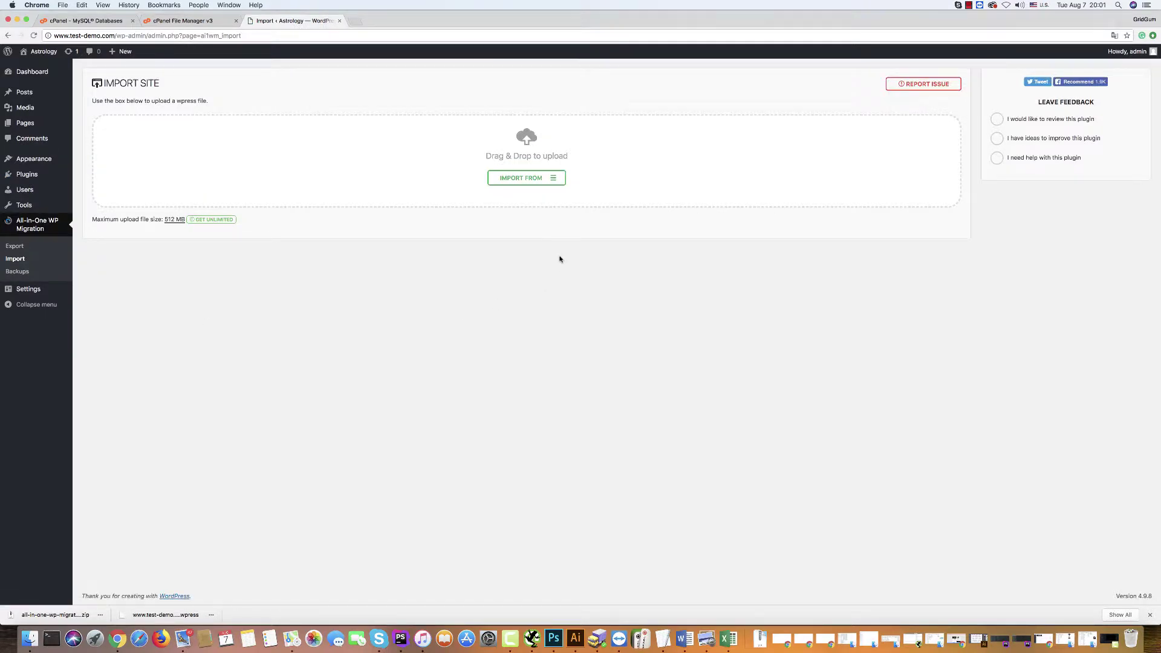
click(549, 181)
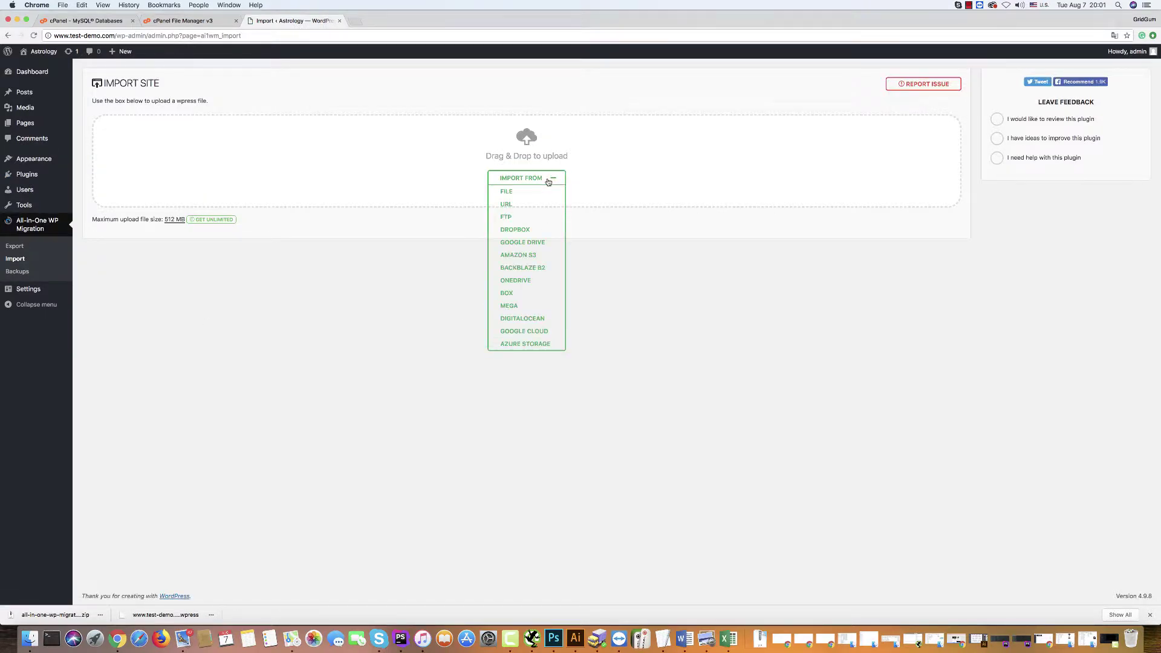
click(507, 191)
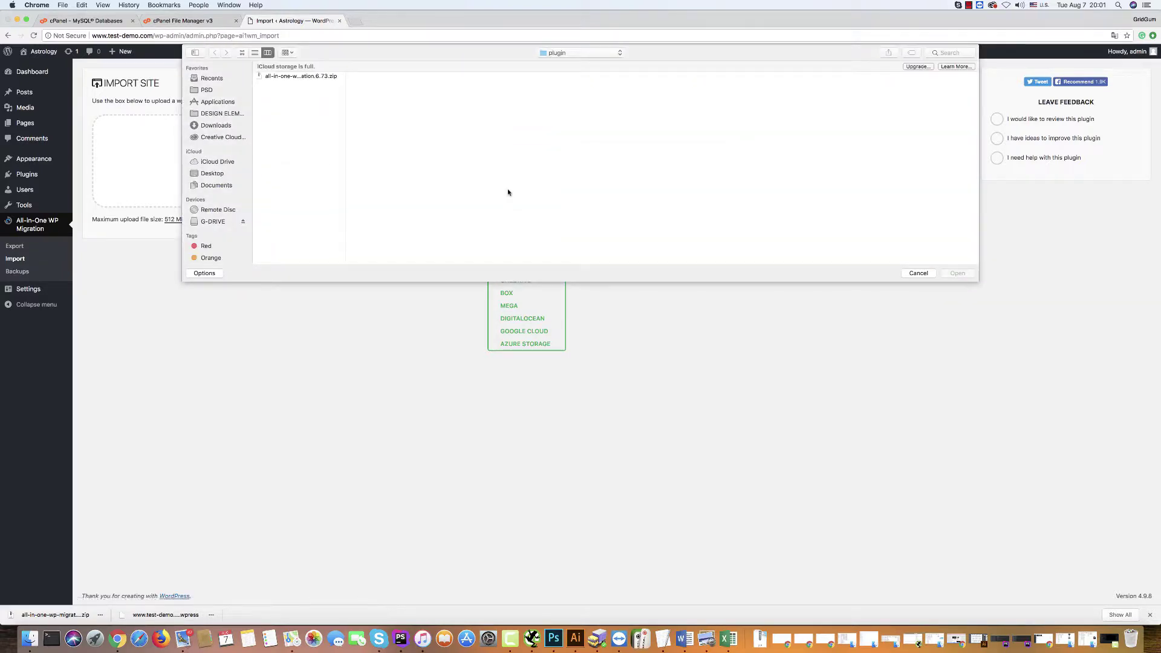
Select astrology-import-template.wpress from Easy installation package/import and upload it.
click(571, 54)
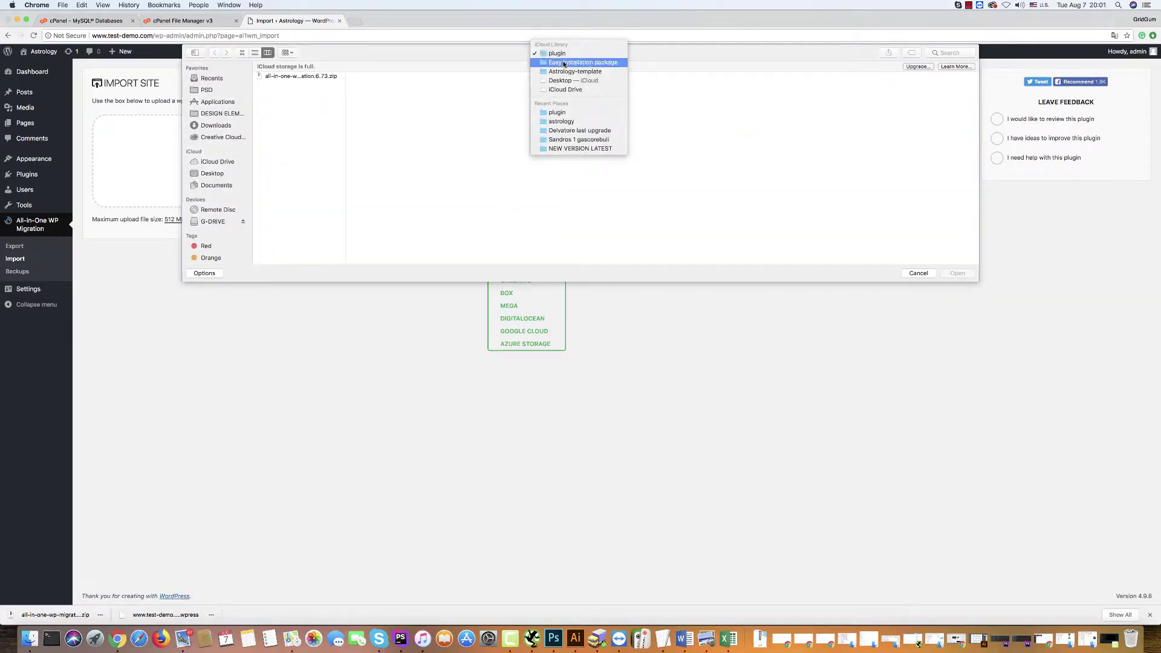
click(562, 71)
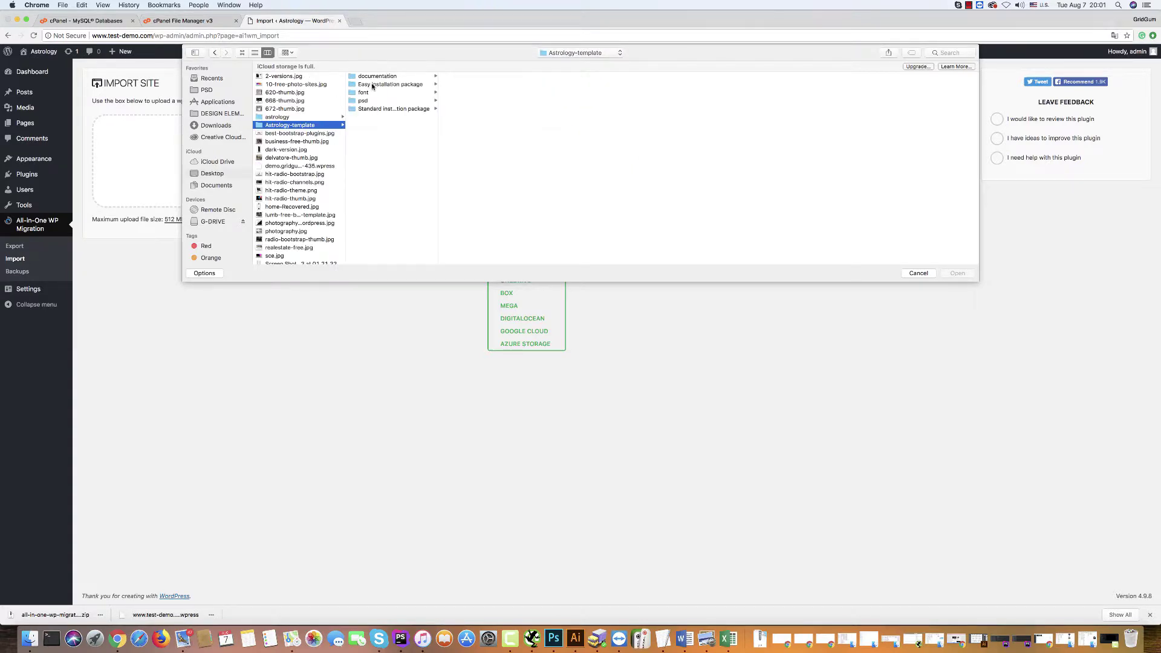
click(354, 85)
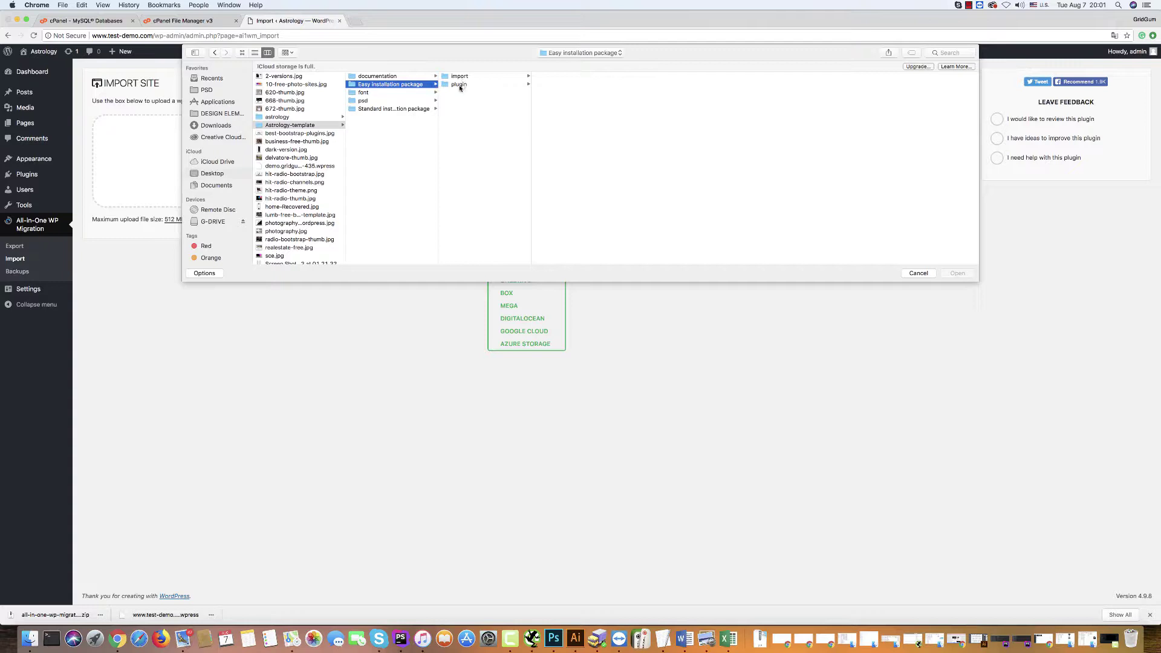
click(454, 77)
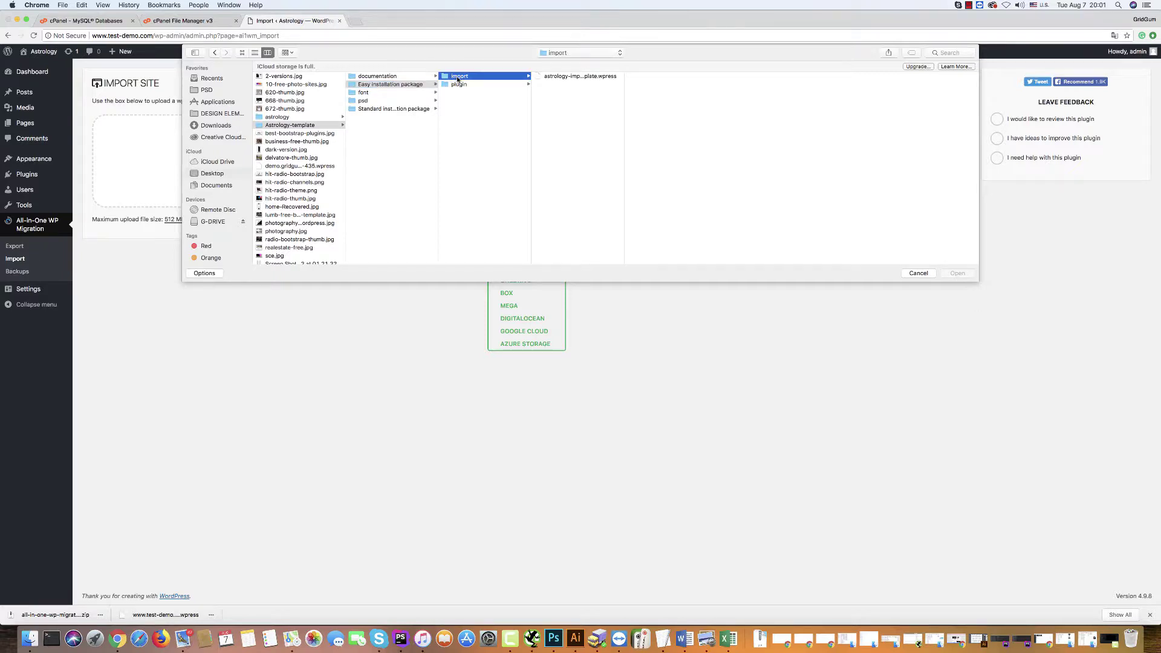
click(558, 77)
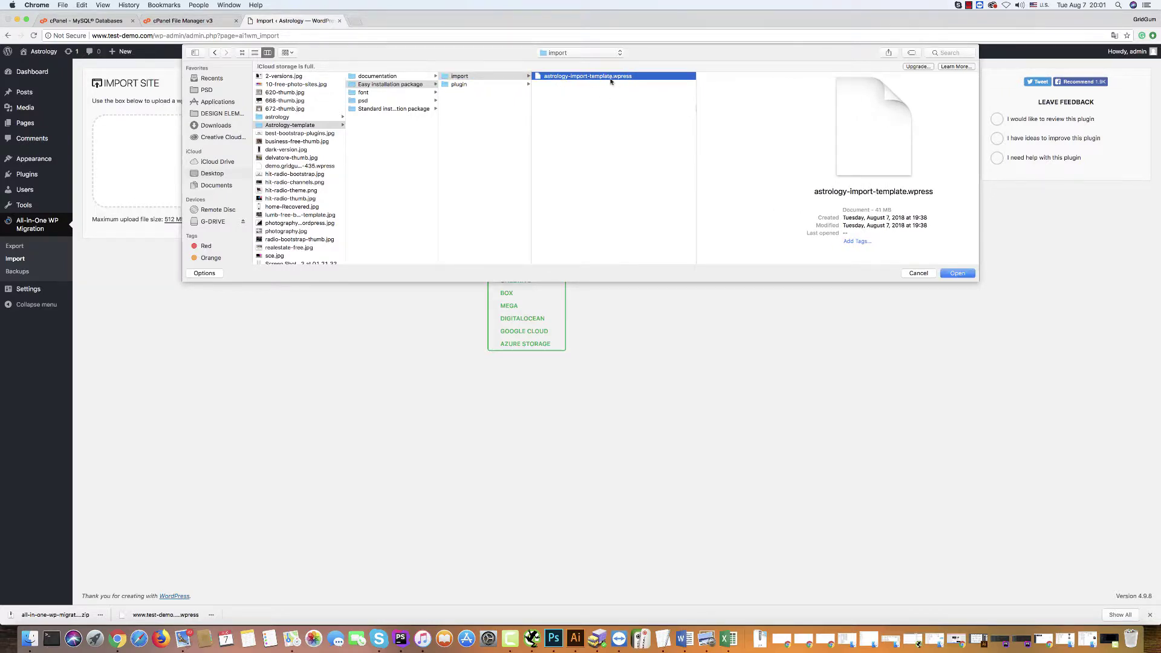
click(957, 273)
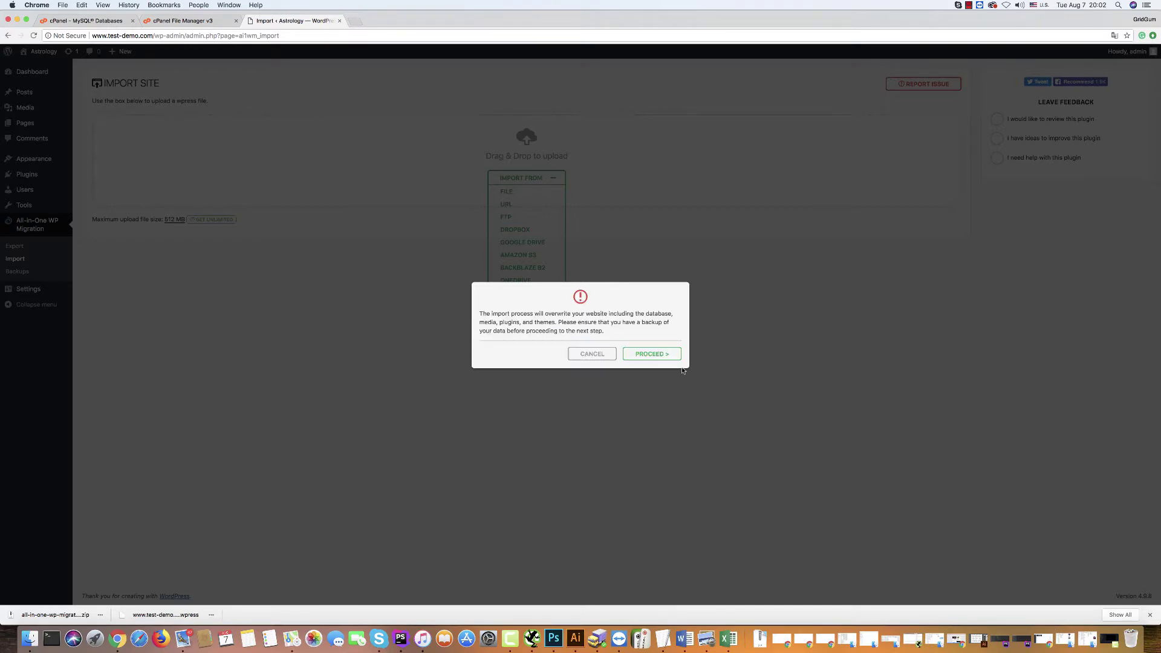
Confirm with Proceed that the Astrology backup may overwrite the current site.
click(649, 354)
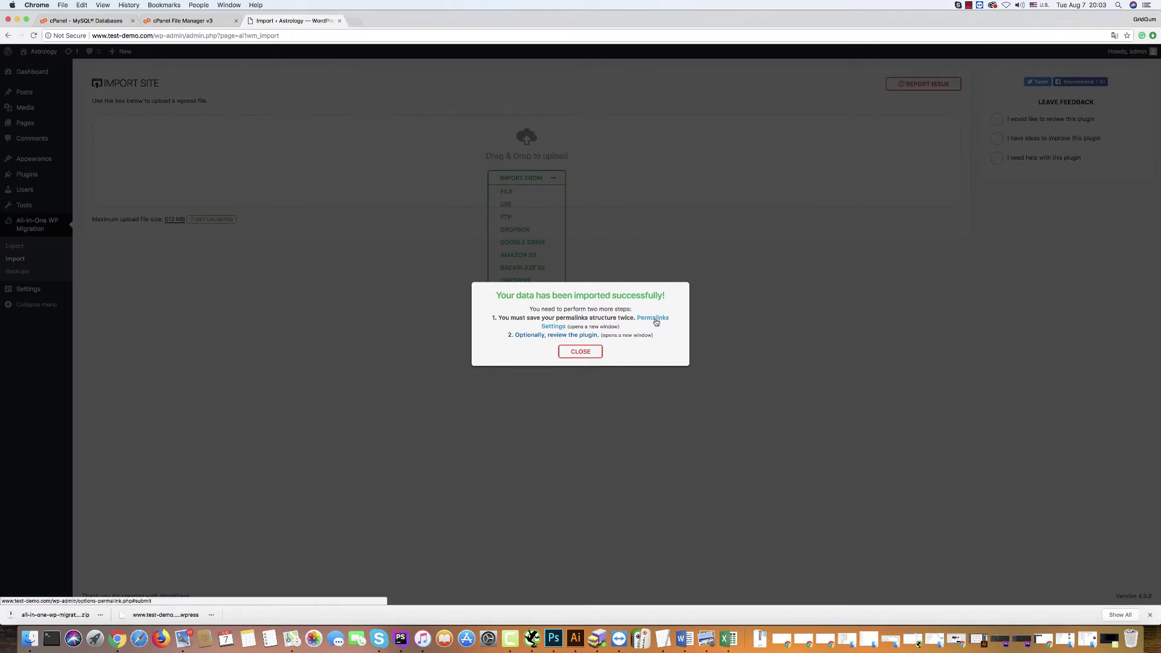
Open Permalink Settings, log in as admin with the account password, and save Post name twice.
click(654, 321)
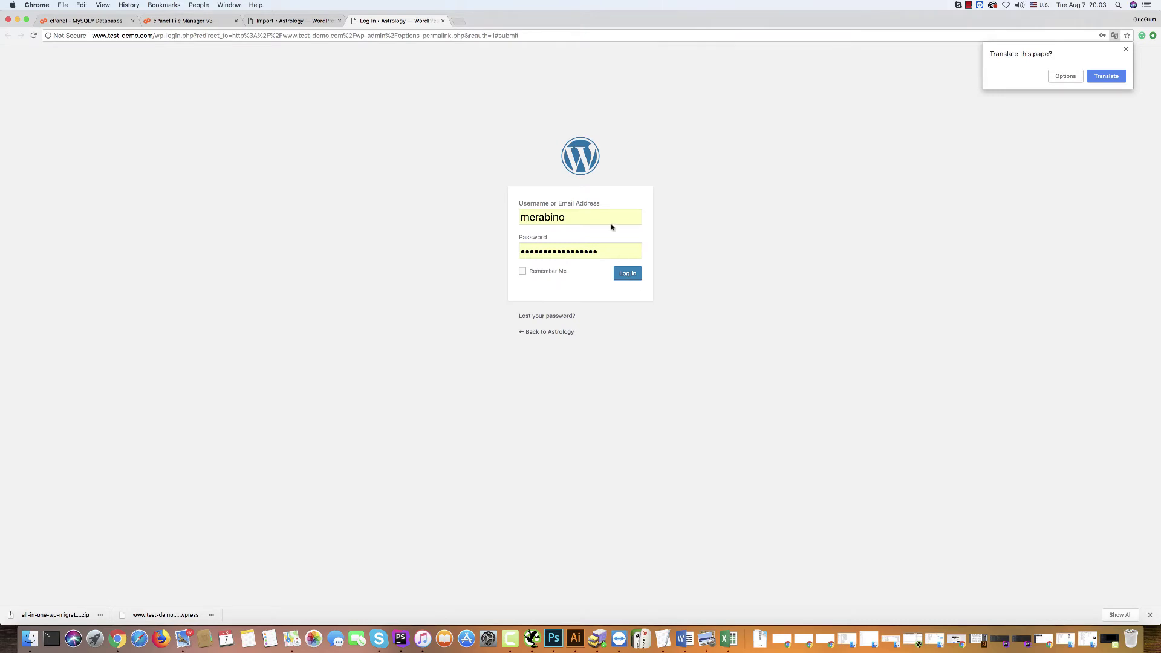
click(592, 219)
drag(591, 218, 509, 215)
text(admin)
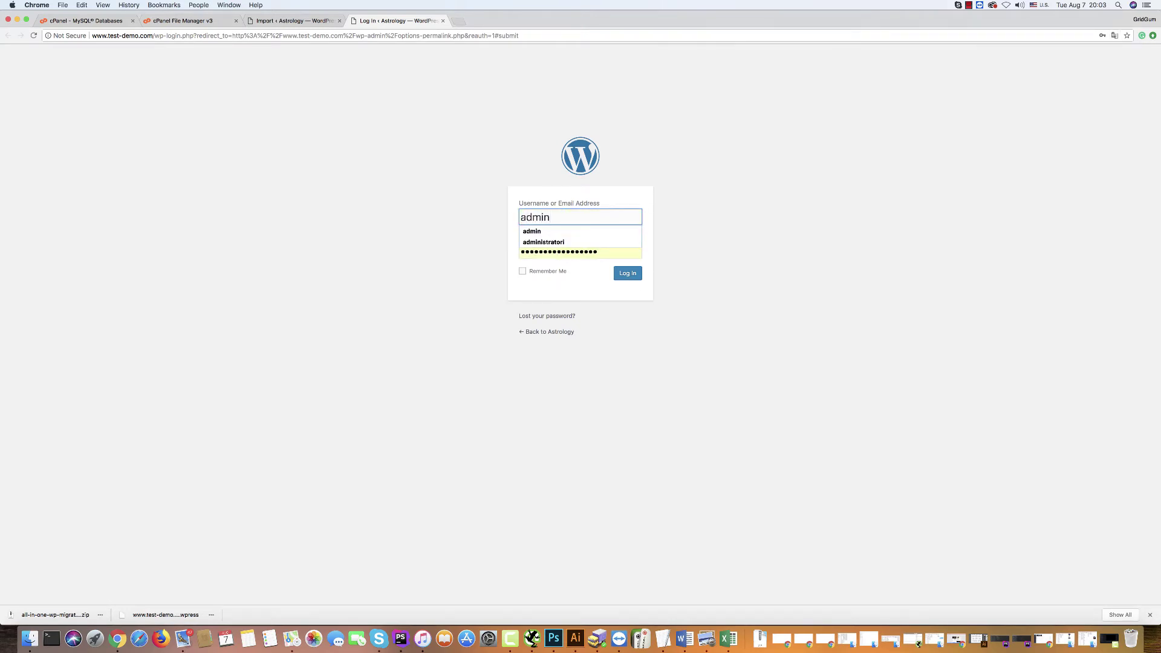
click(457, 220)
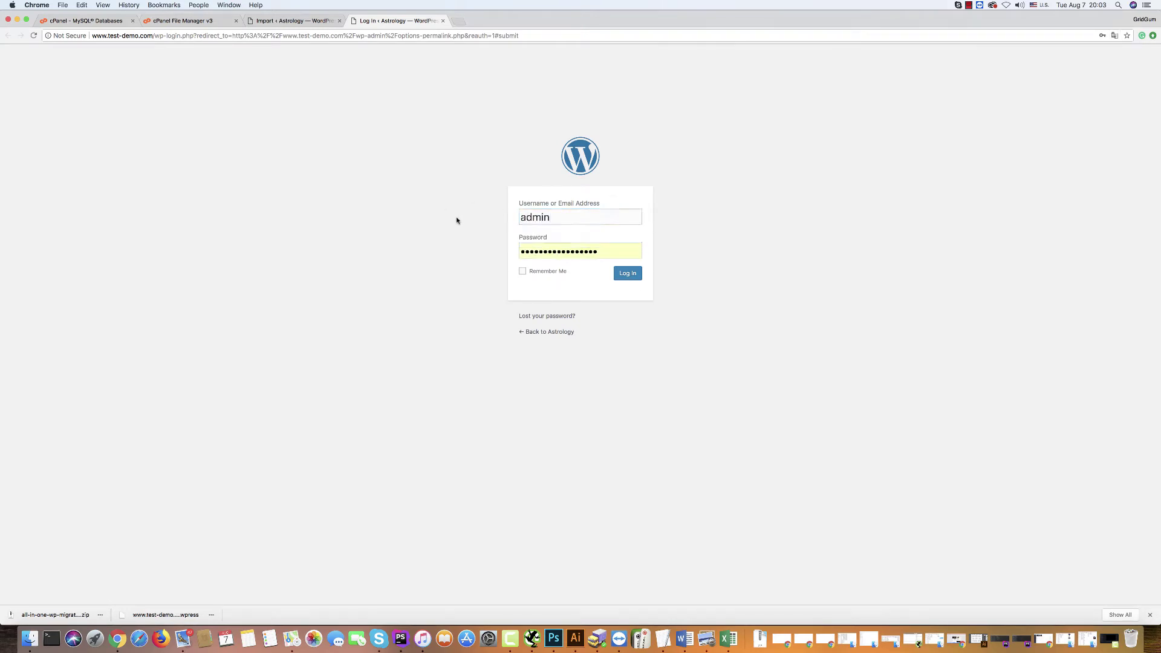
click(602, 252)
key(super+a)
key(BackSpace)
text(*******)
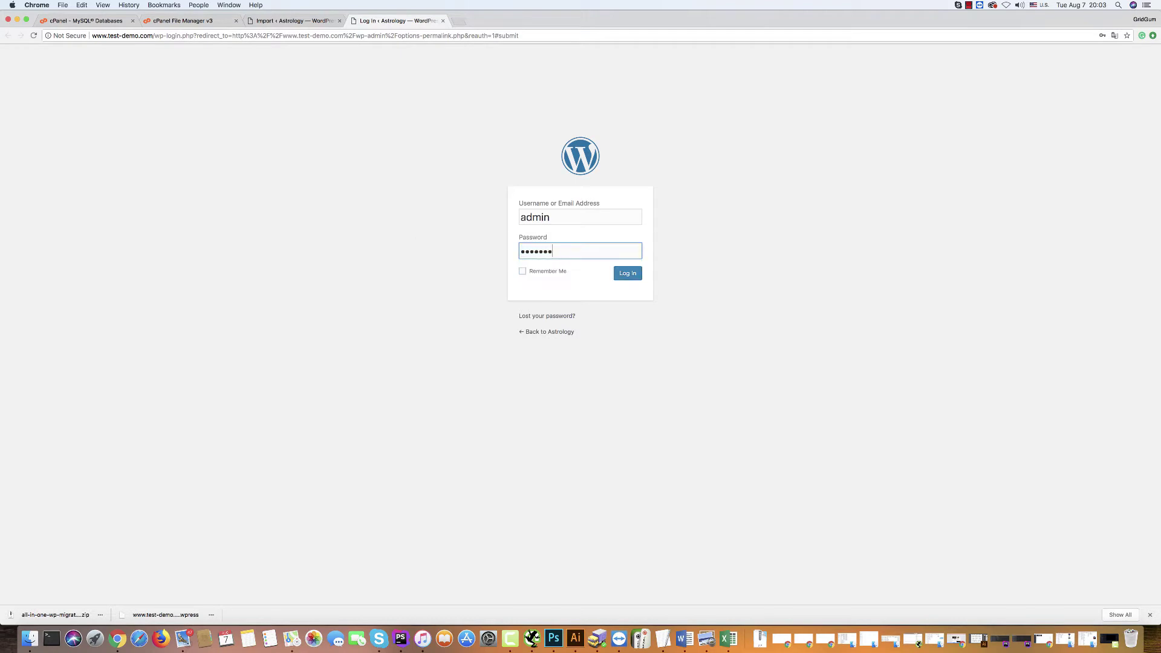
text(***)
click(633, 276)
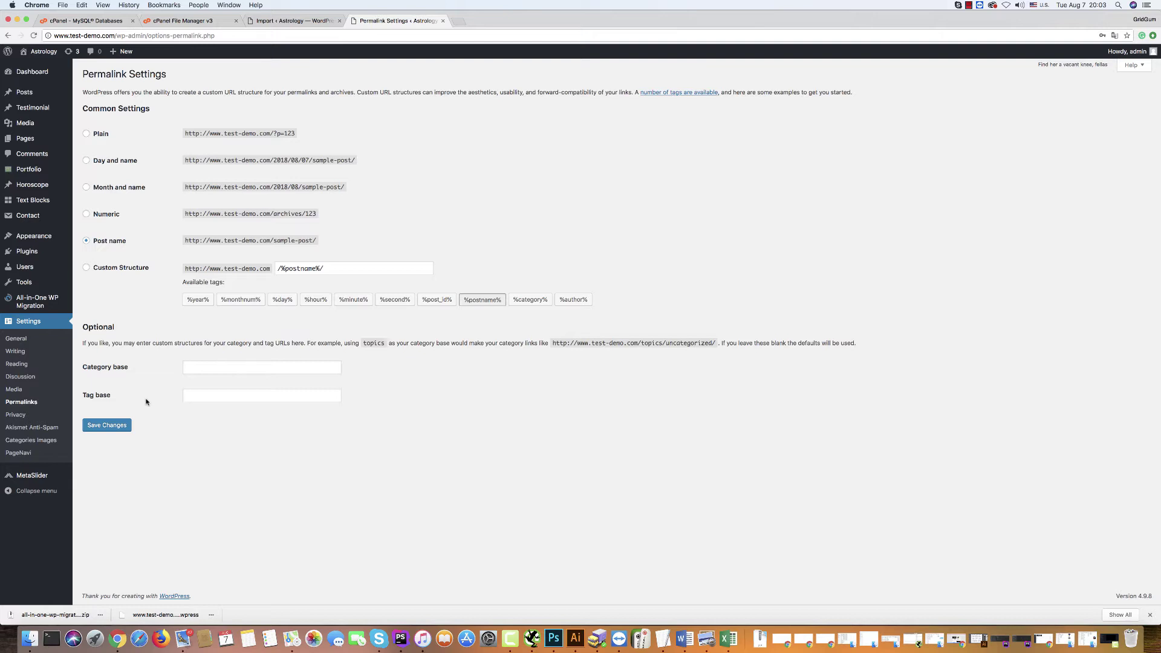
click(108, 425)
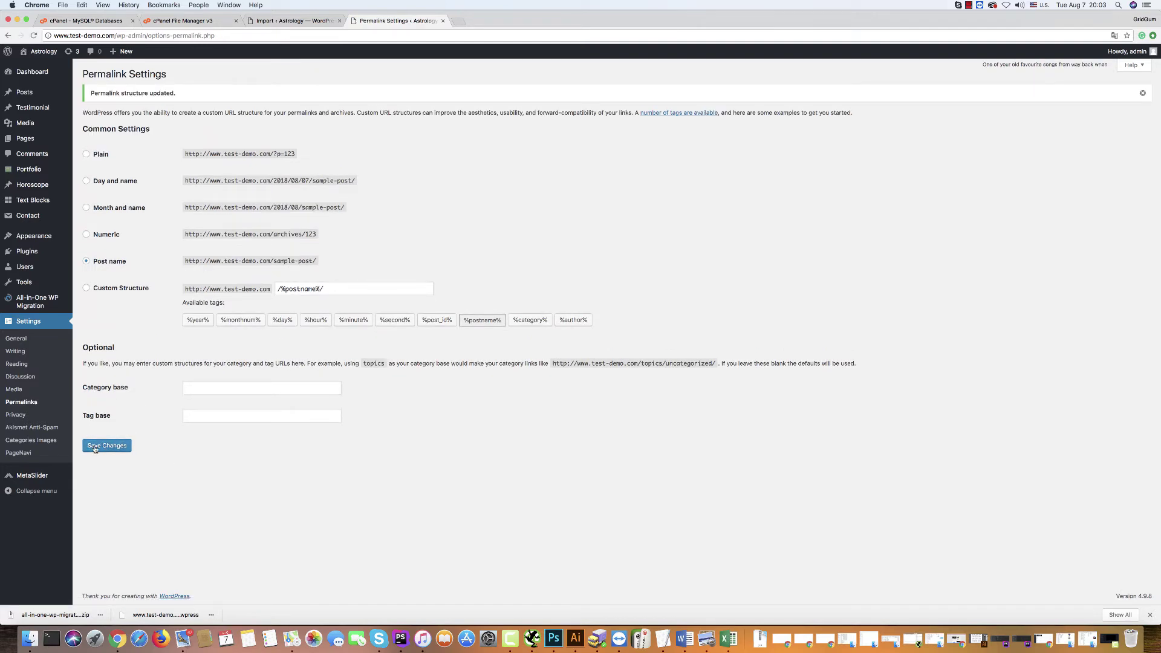
click(95, 447)
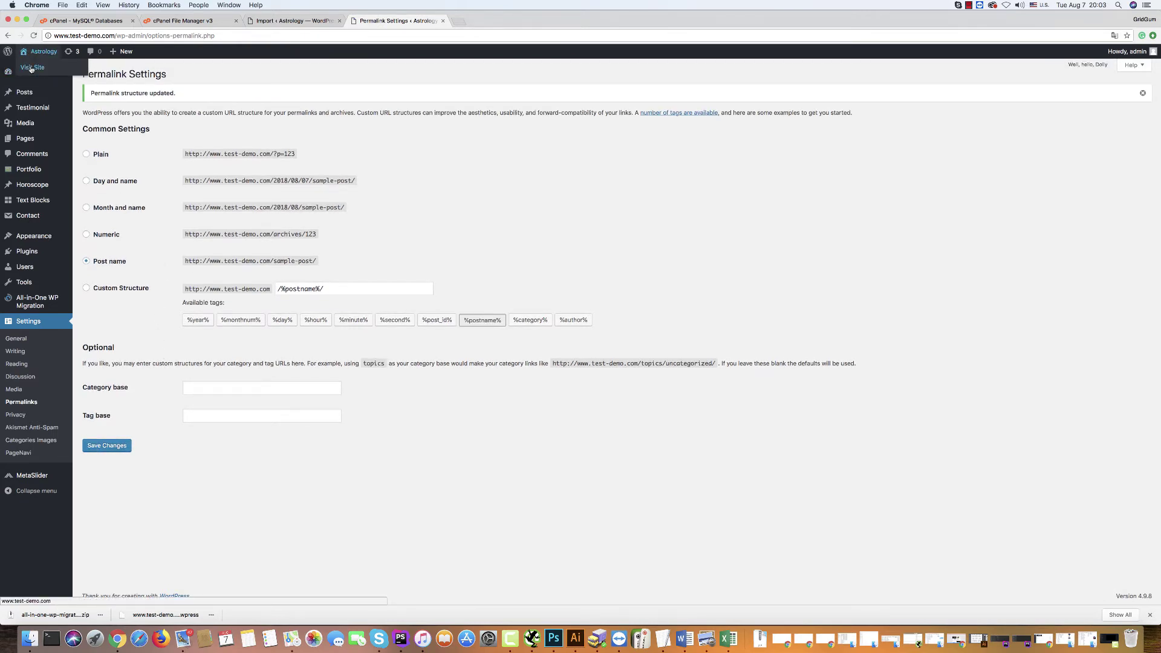
Visit the site and browse About Us, Services, Astrology, Horoscopes and Photo Gallery pages.
click(31, 67)
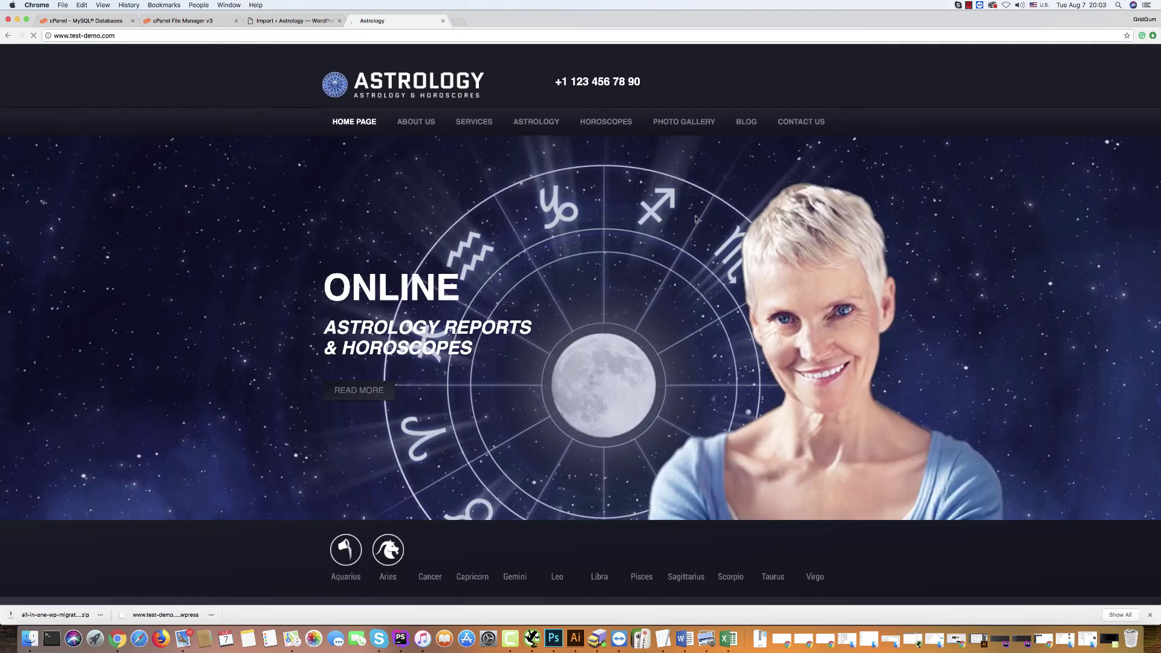
click(408, 124)
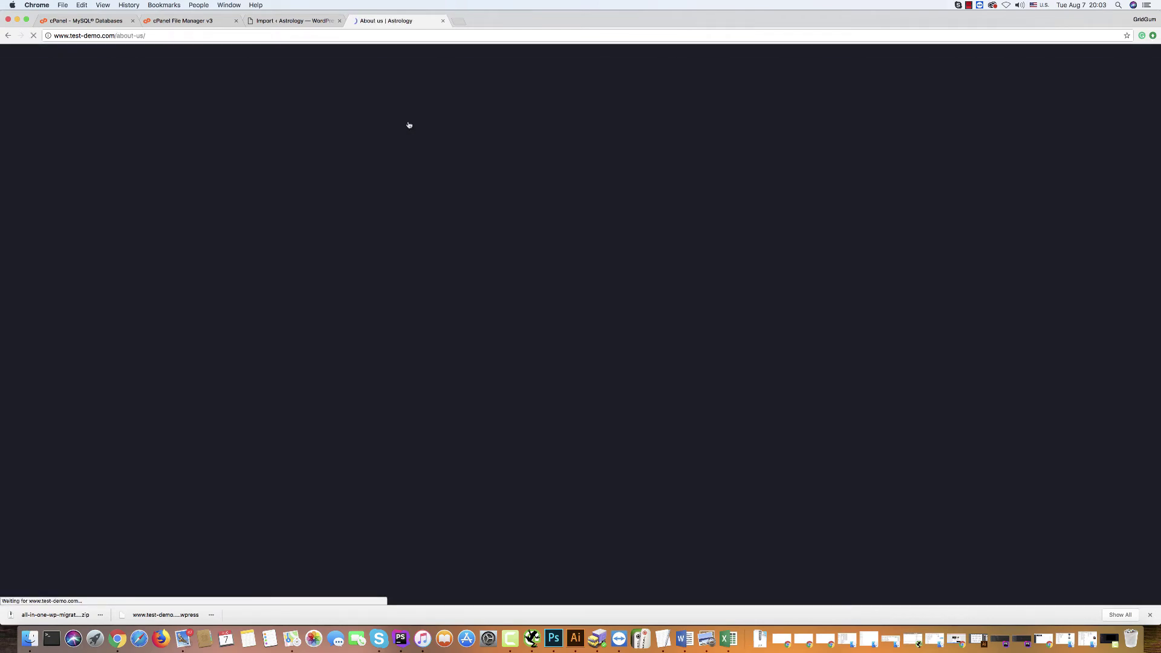
click(477, 126)
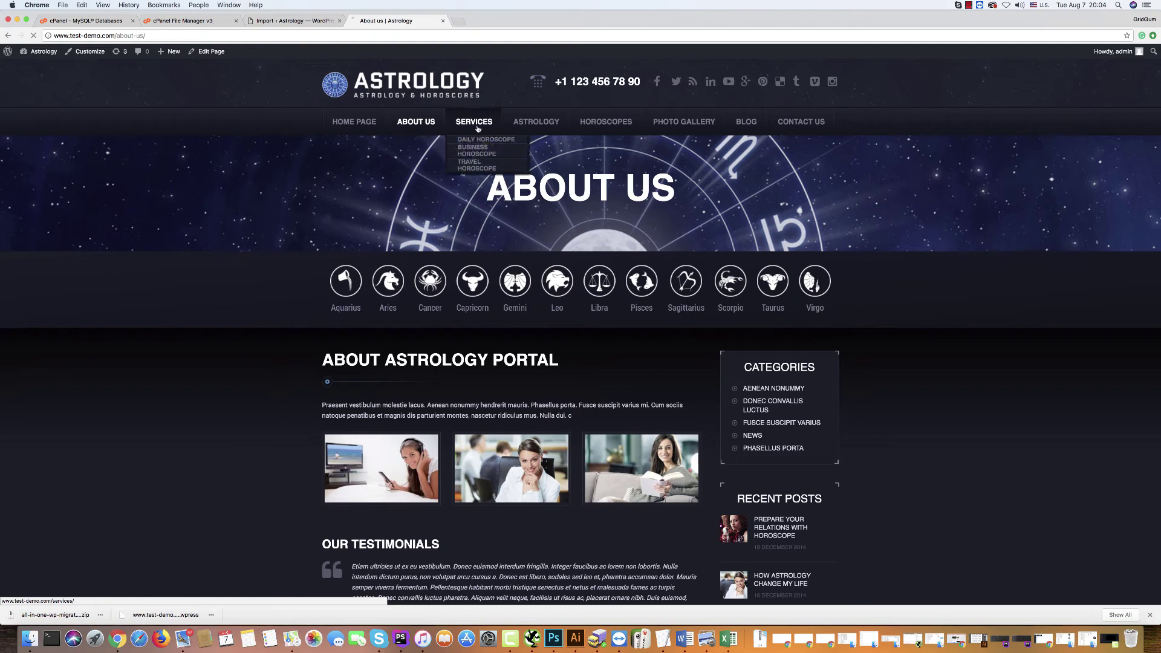
click(530, 133)
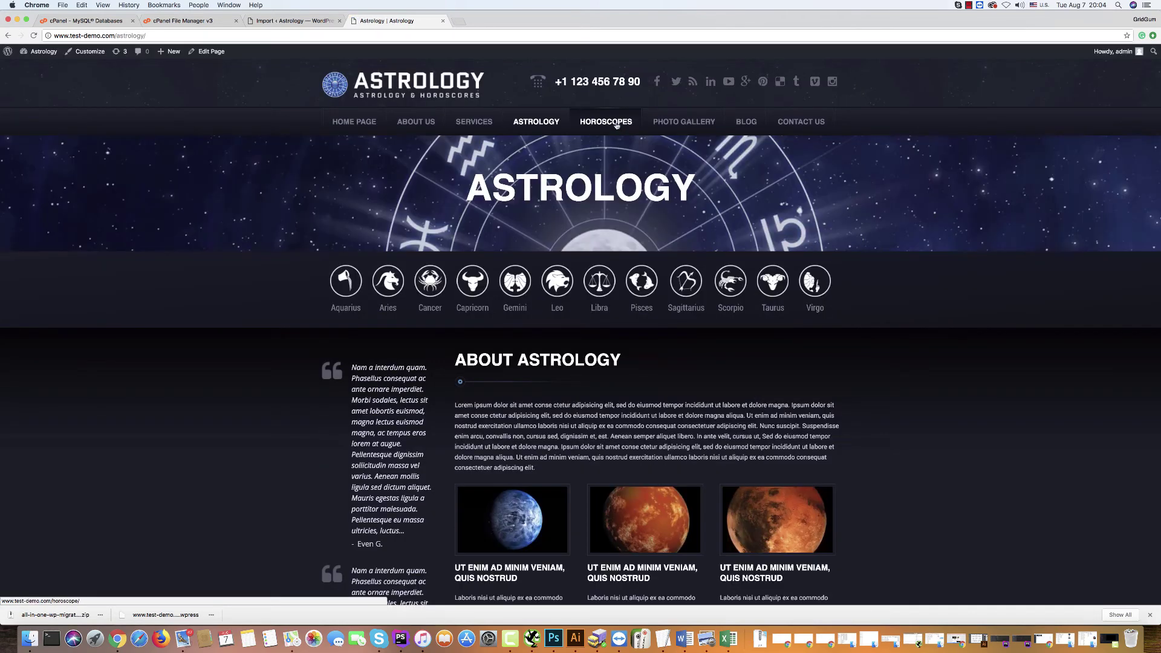
click(616, 125)
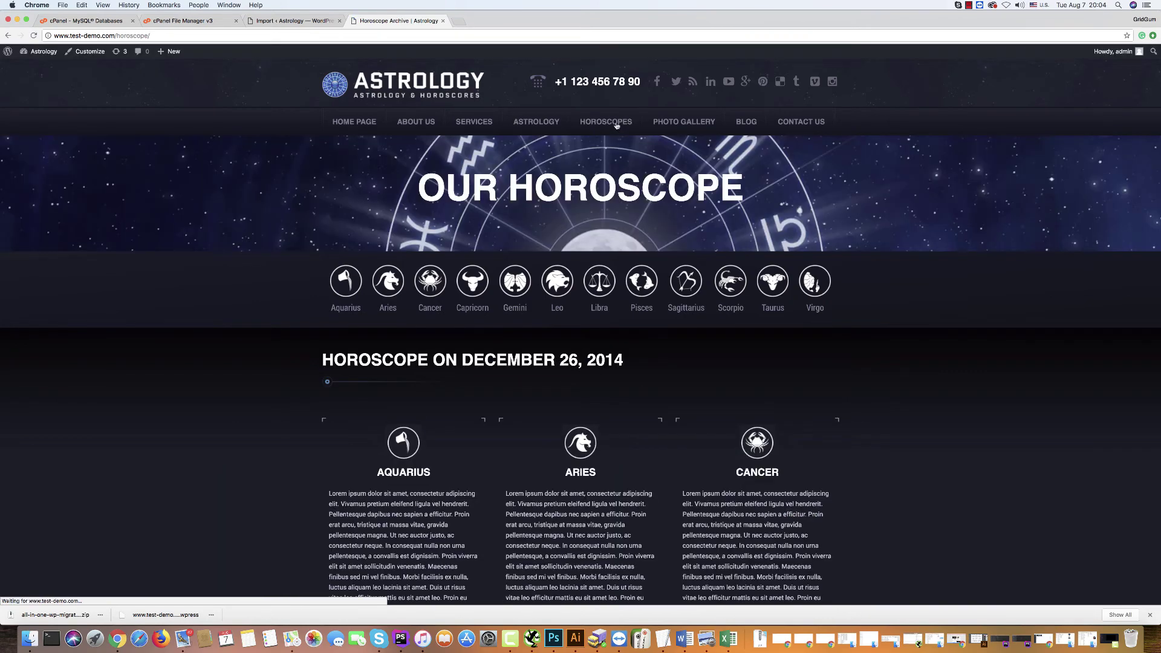
click(681, 127)
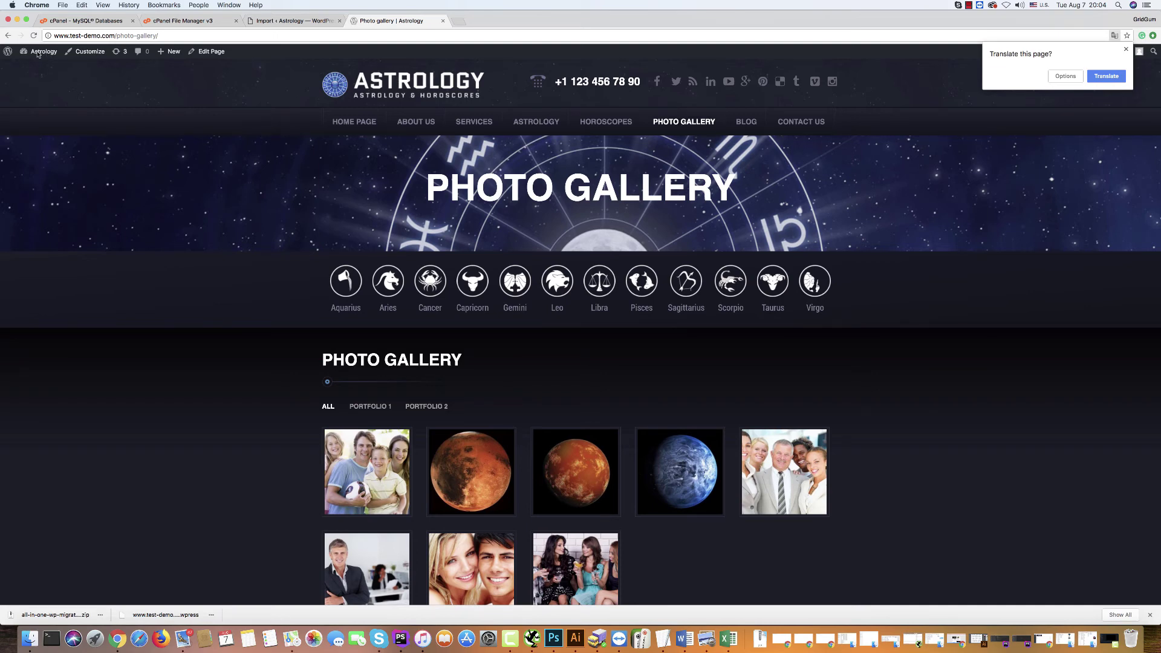
mouse_move(38, 53)
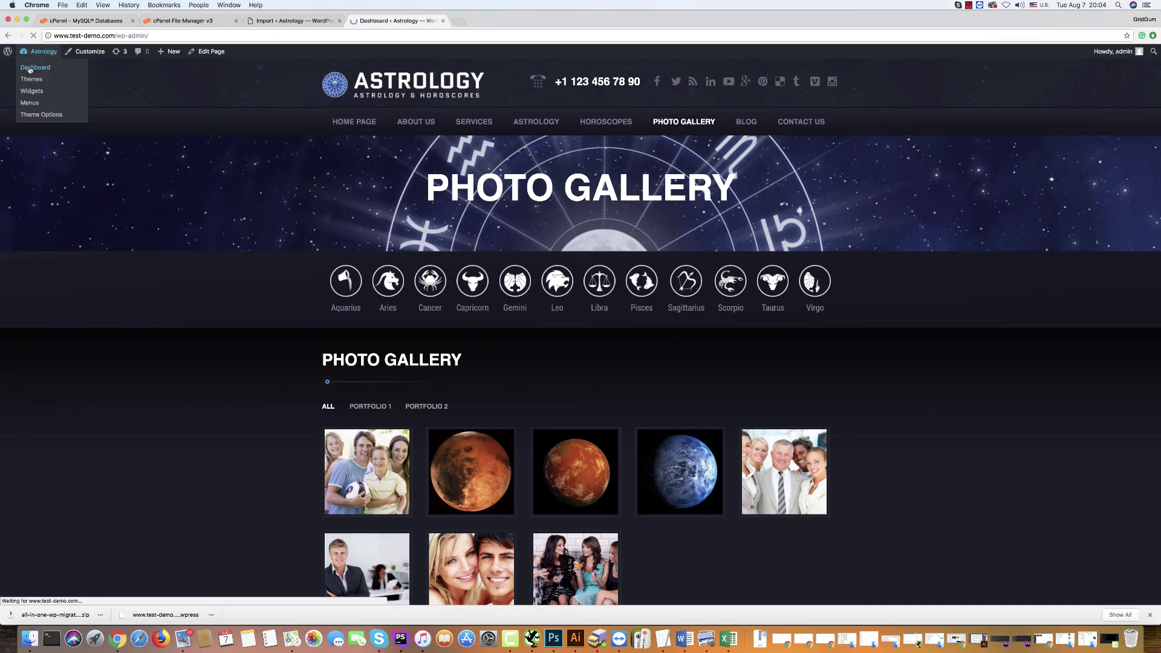